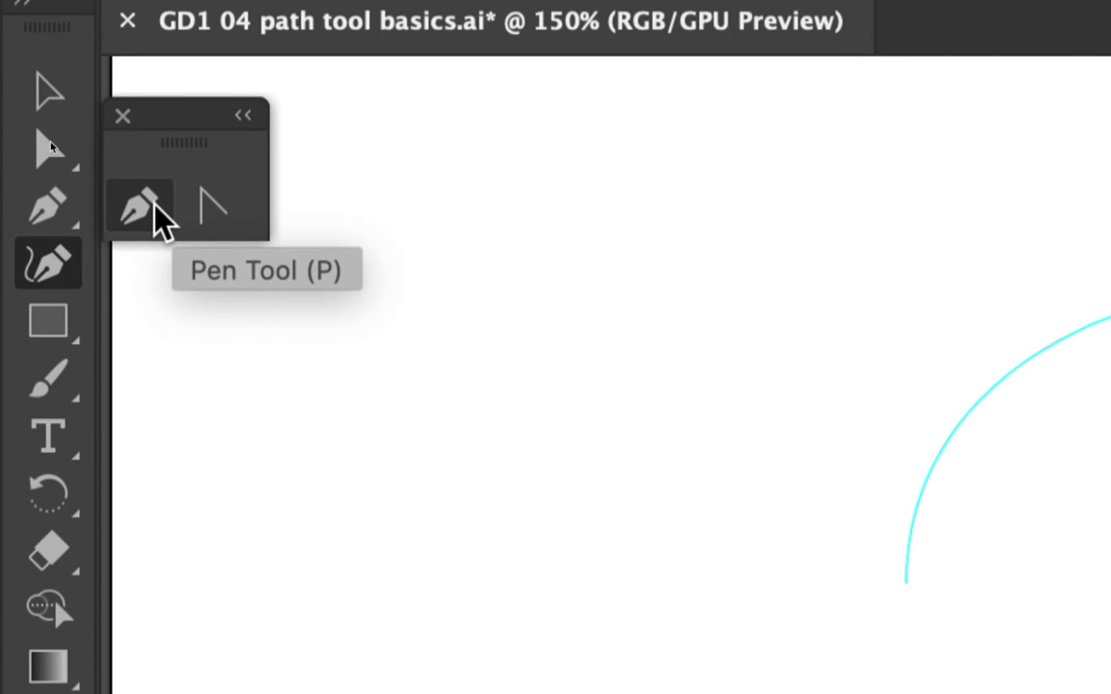
# - Draw a closed five-sided shape with straight edges using the Pen tool, in the empty area beside the cyan curve
pyautogui.click(135, 207)
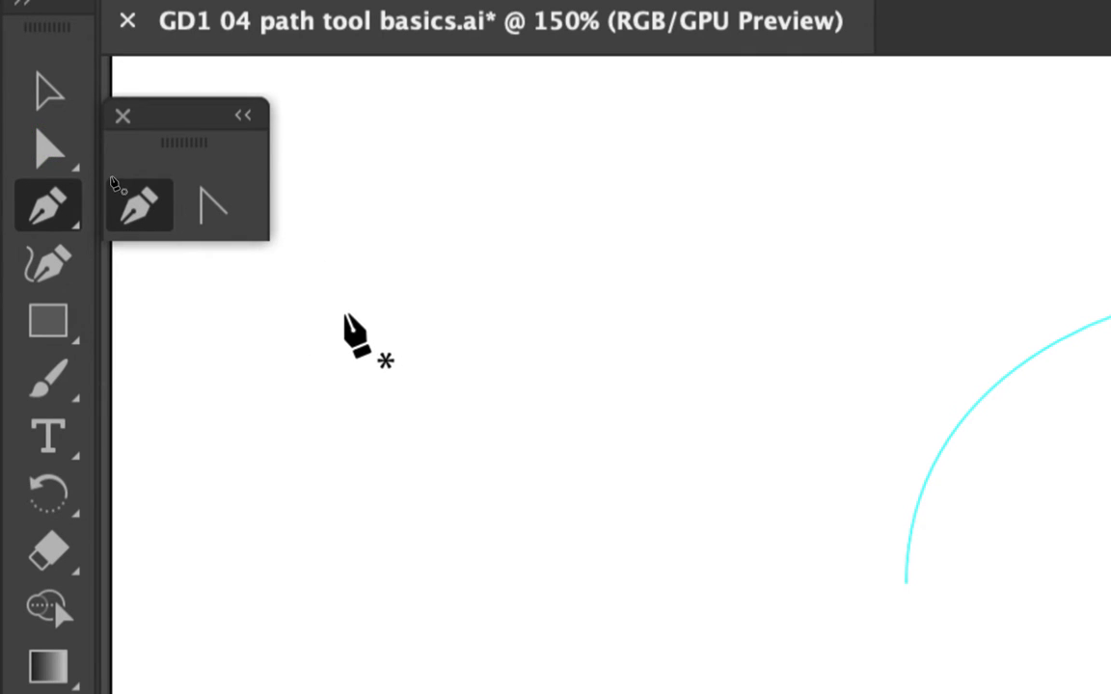
pyautogui.click(344, 315)
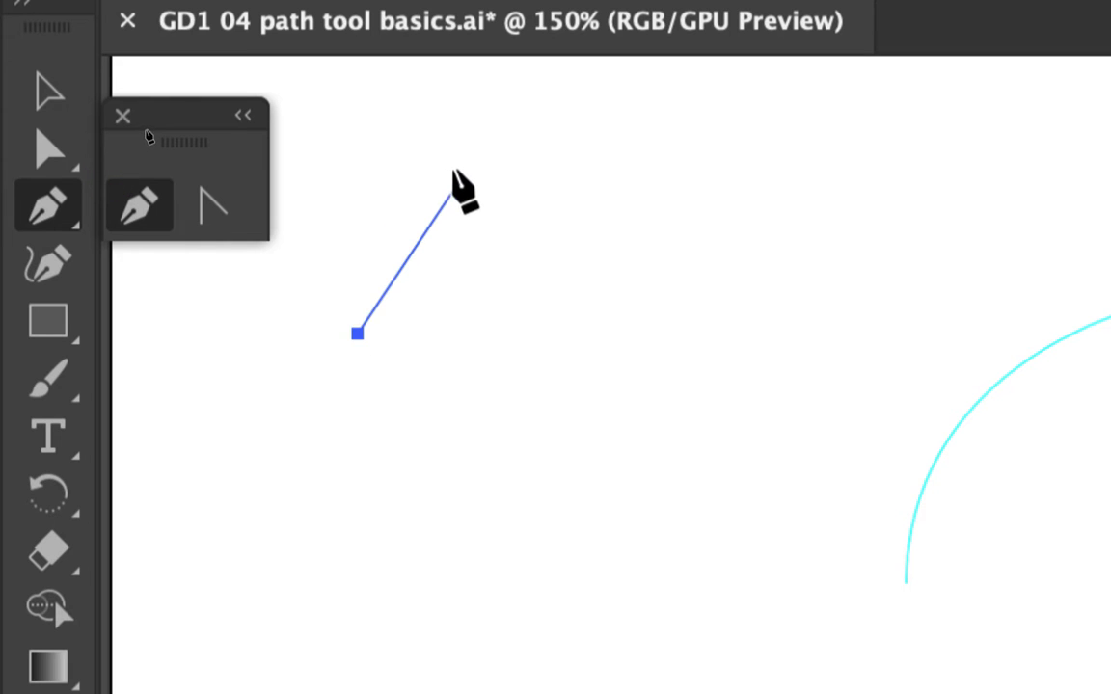
pyautogui.moveTo(457, 185); pyautogui.dragTo(507, 184)
pyautogui.click(706, 184)
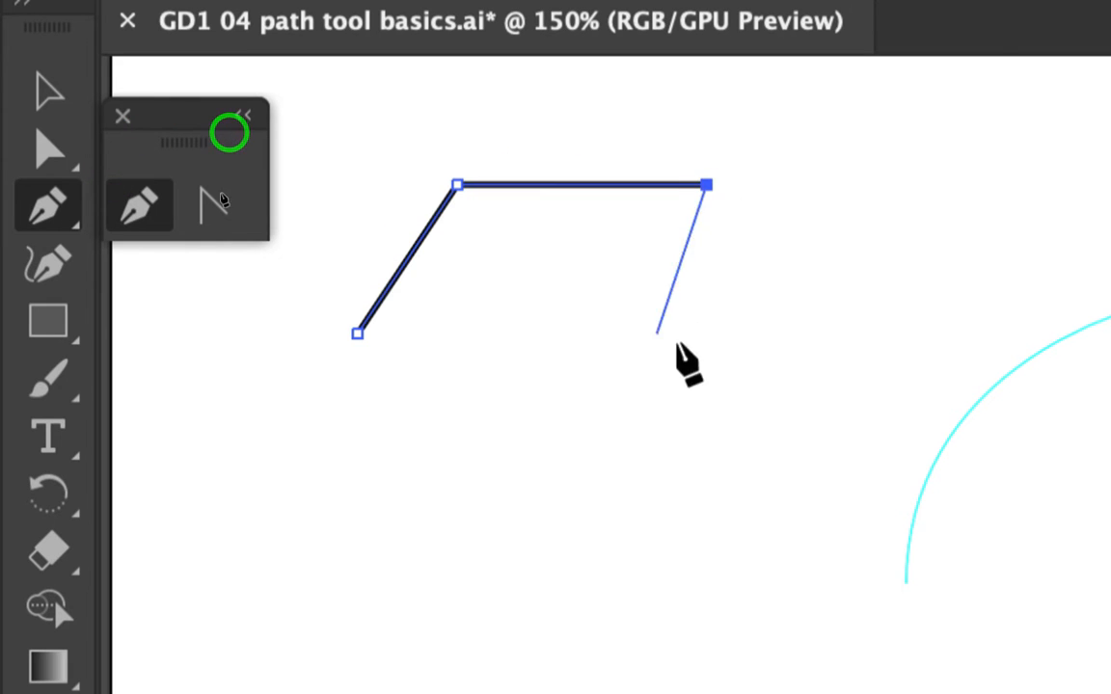
pyautogui.click(707, 434)
pyautogui.moveTo(359, 482); pyautogui.dragTo(340, 398)
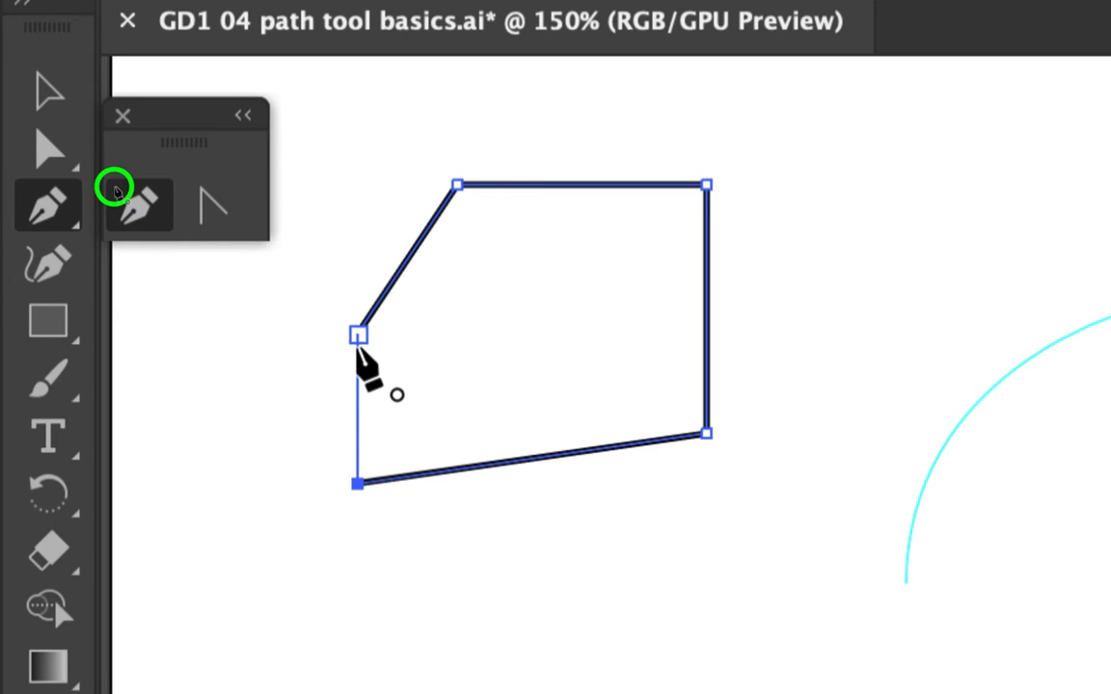
pyautogui.click(358, 355)
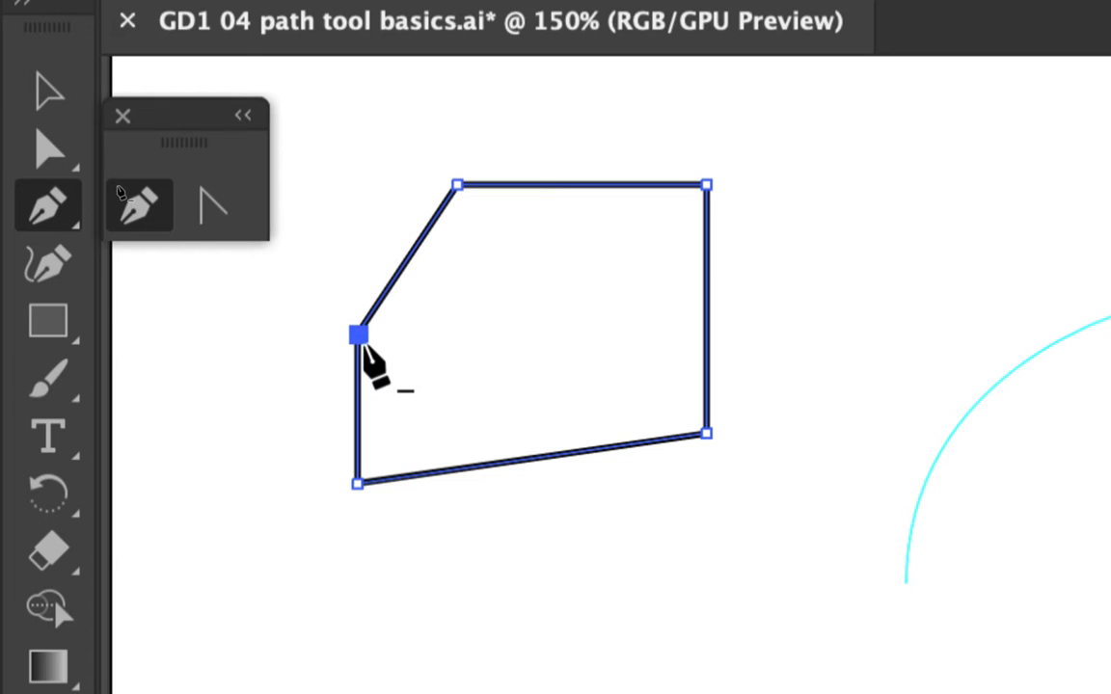
# - Convert the shape's two upper and two lower corners to smooth points with the Anchor Point tool, leaving the middle-left corner
pyautogui.click(214, 212)
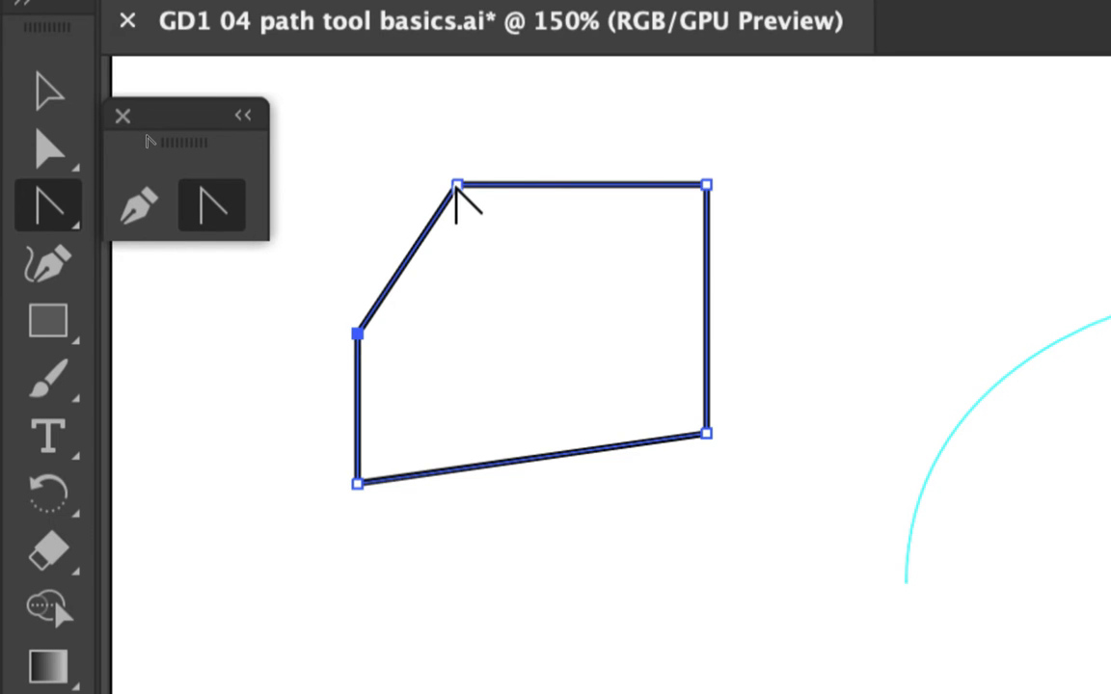
pyautogui.moveTo(457, 183); pyautogui.dragTo(522, 143)
pyautogui.moveTo(706, 184); pyautogui.dragTo(757, 265)
pyautogui.moveTo(707, 433); pyautogui.dragTo(659, 482)
pyautogui.moveTo(357, 482); pyautogui.dragTo(309, 434)
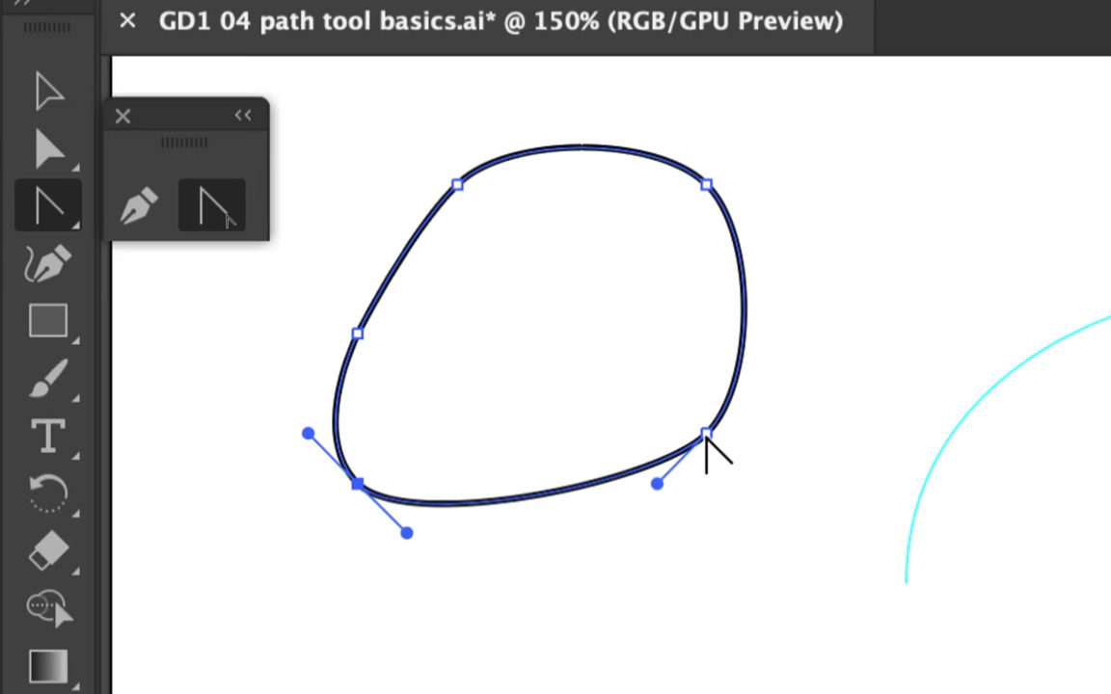
# - Convert all five anchor points of the curved shape back to sharp corners with the Anchor Point tool
pyautogui.click(706, 436)
pyautogui.click(707, 184)
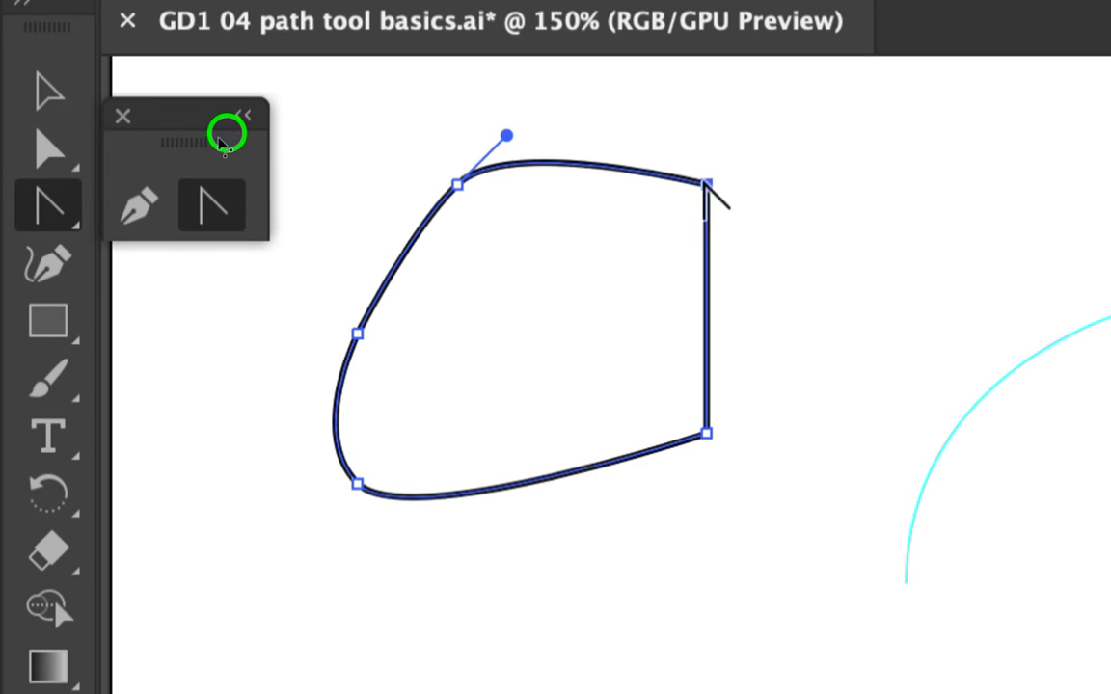
pyautogui.click(457, 183)
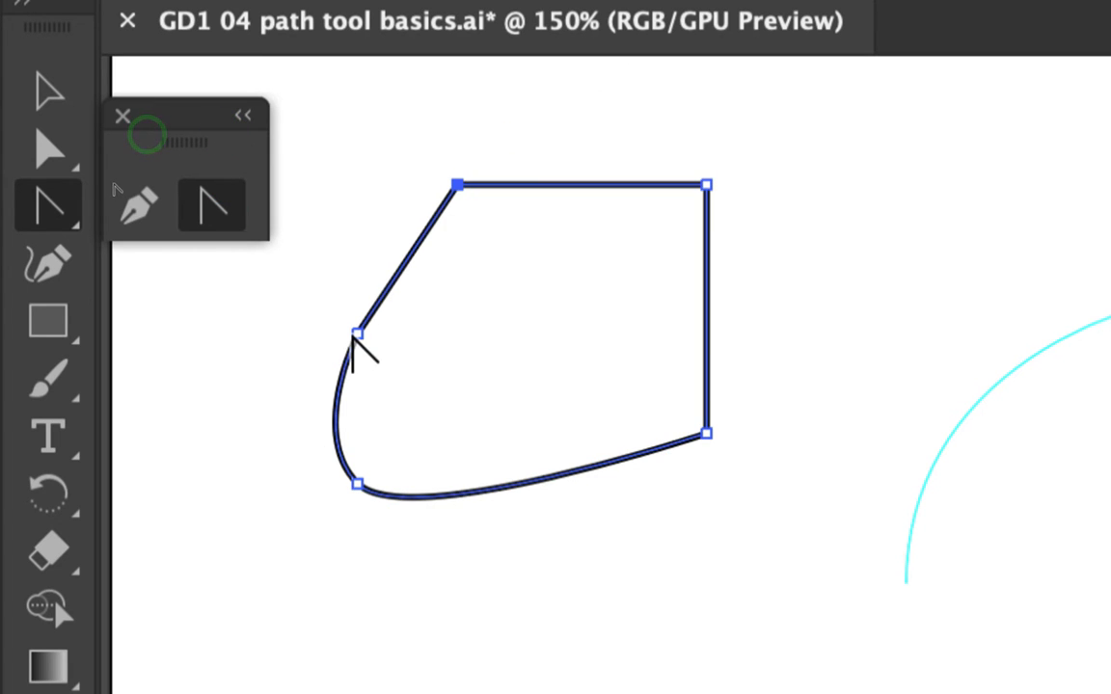
pyautogui.click(357, 334)
pyautogui.click(357, 483)
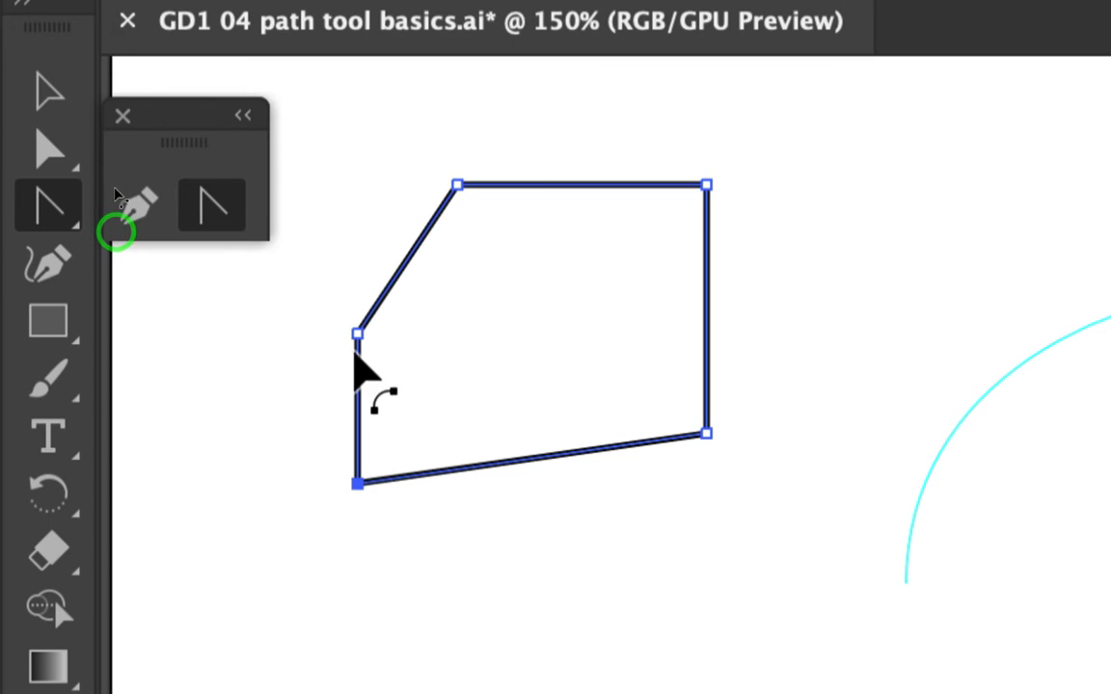
# - Use Direct Selection to move the shape's upper-left anchor inward and down, and its middle-left anchor outward and up
pyautogui.click(58, 159)
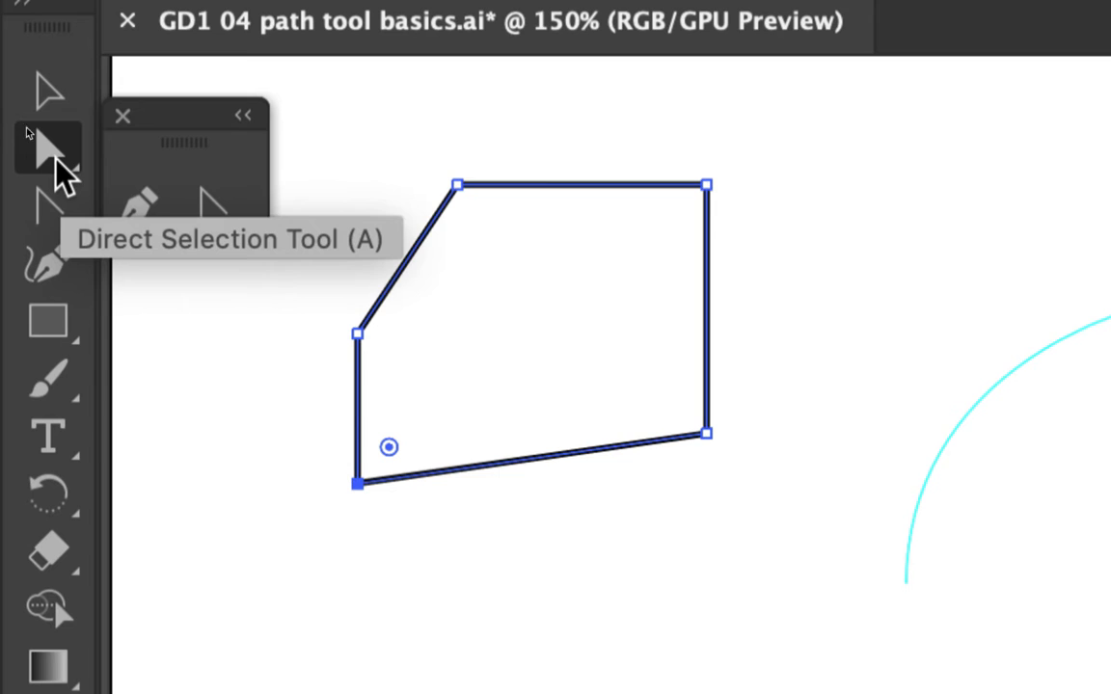
pyautogui.moveTo(463, 190); pyautogui.dragTo(507, 287)
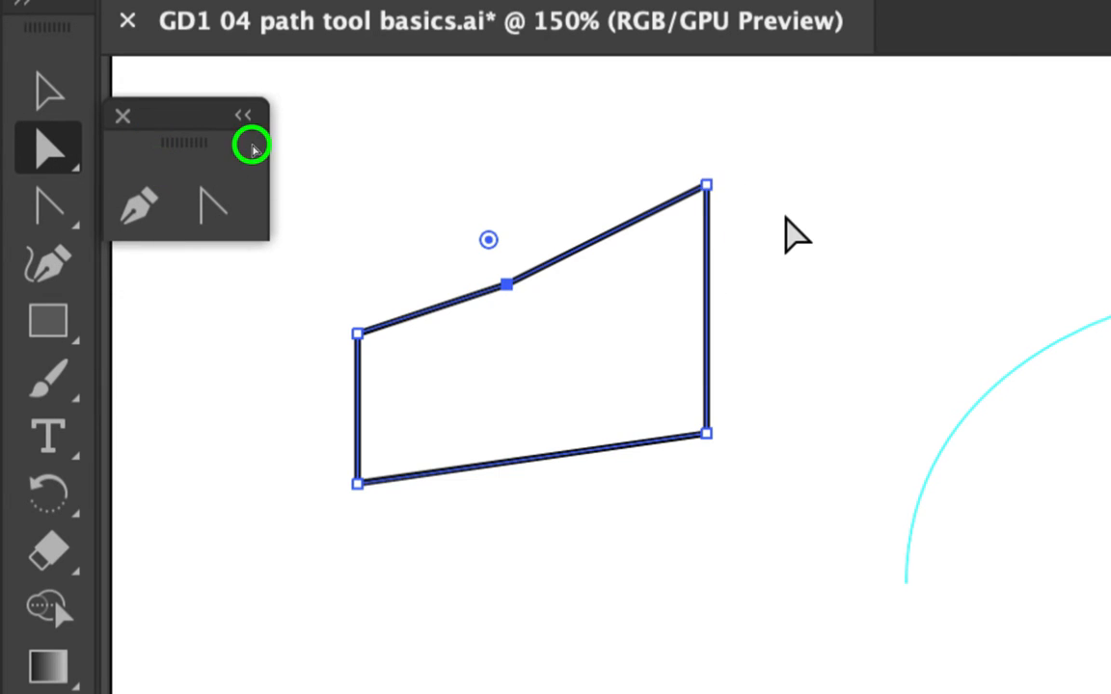
pyautogui.click(783, 231)
pyautogui.click(395, 326)
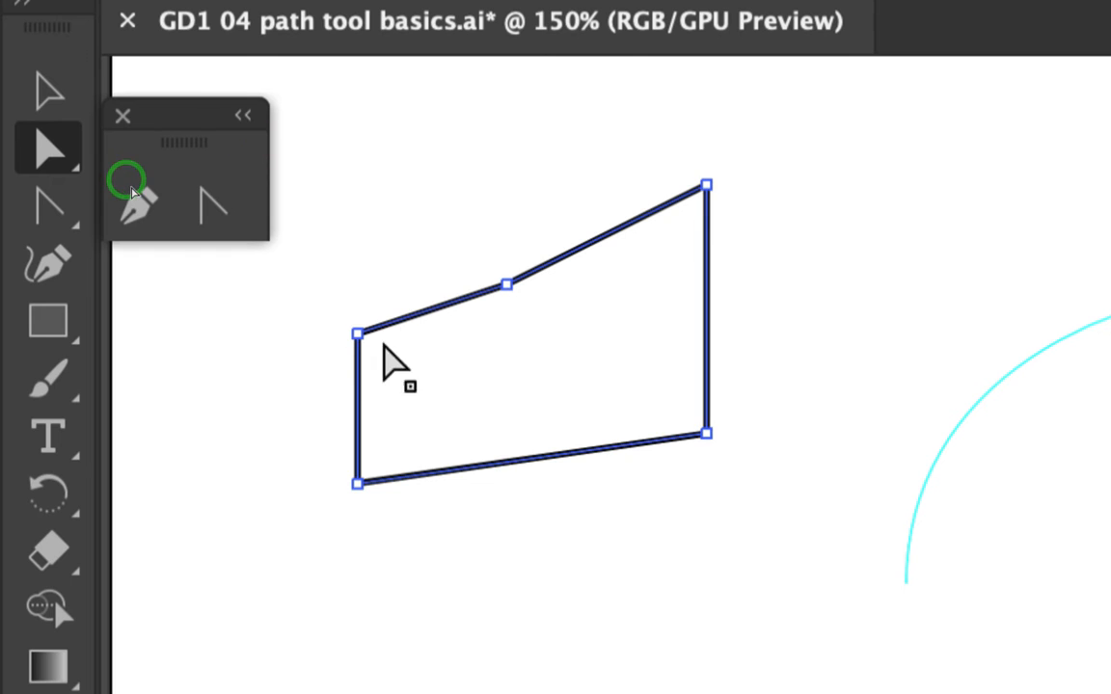
pyautogui.click(358, 335)
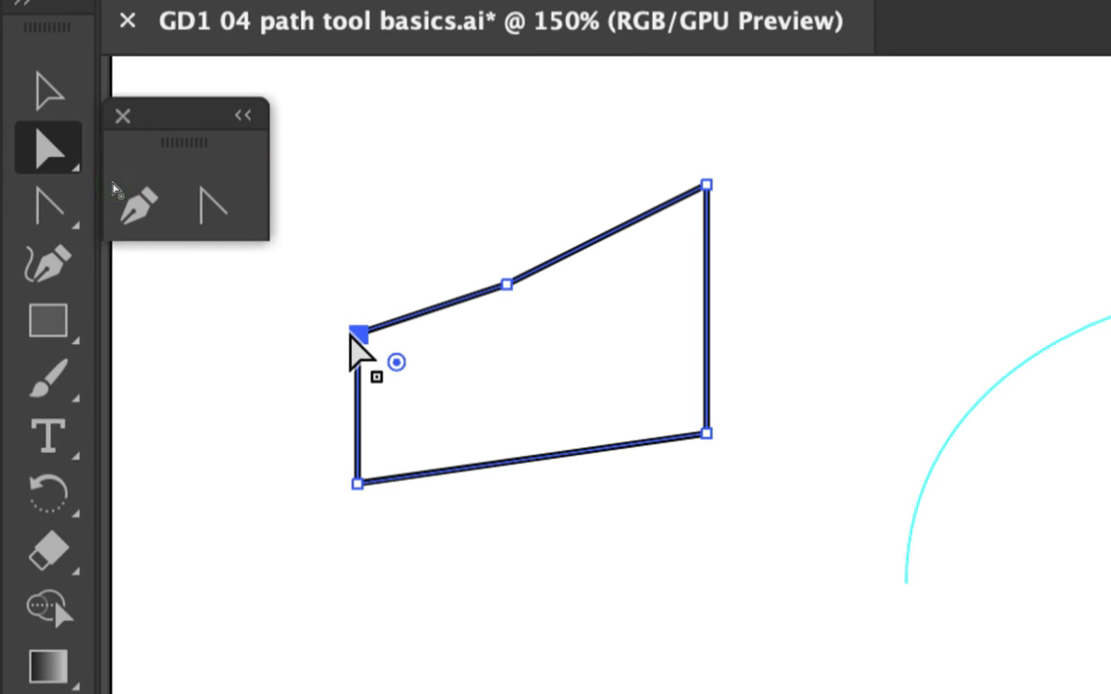
pyautogui.moveTo(358, 335); pyautogui.dragTo(311, 285)
pyautogui.click(481, 545)
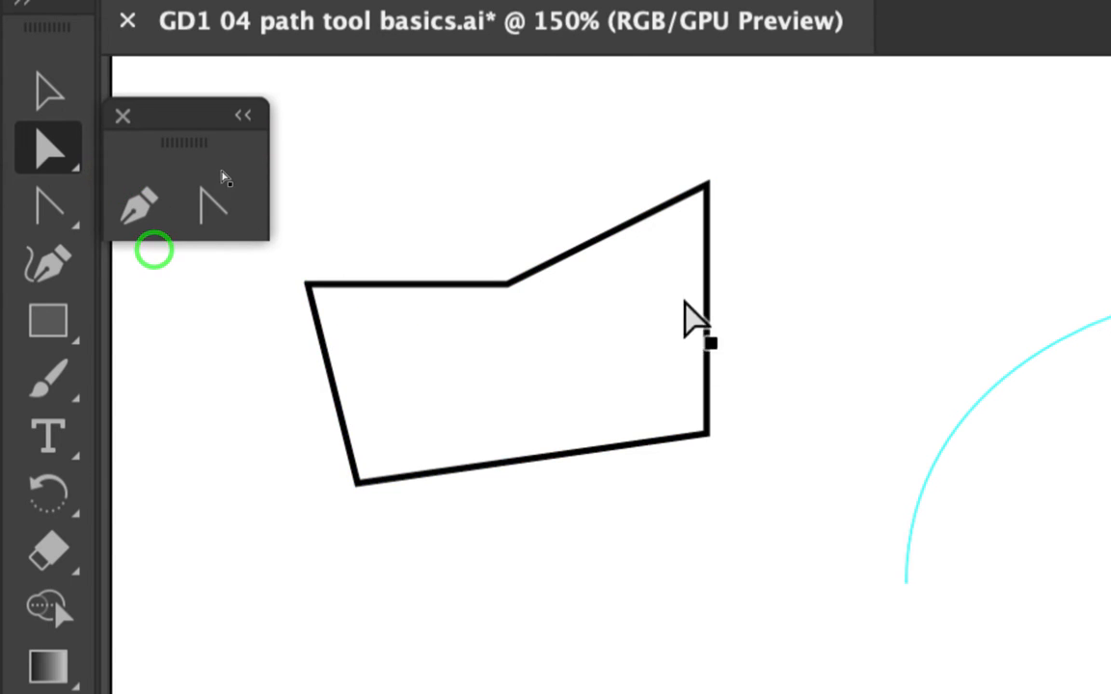
# - Move the shape's two right-hand anchors together up and outward, and raise the anchor in the middle of the upper edge
pyautogui.moveTo(797, 157); pyautogui.dragTo(685, 485)
pyautogui.moveTo(709, 434); pyautogui.dragTo(813, 333)
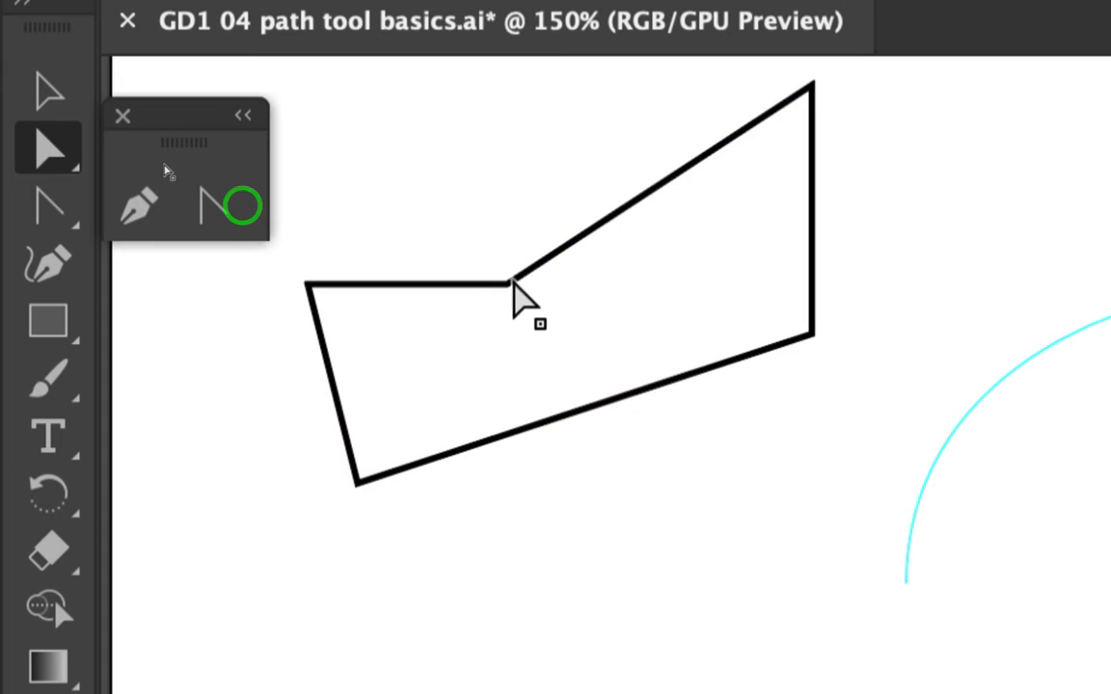
pyautogui.moveTo(508, 285); pyautogui.dragTo(507, 233)
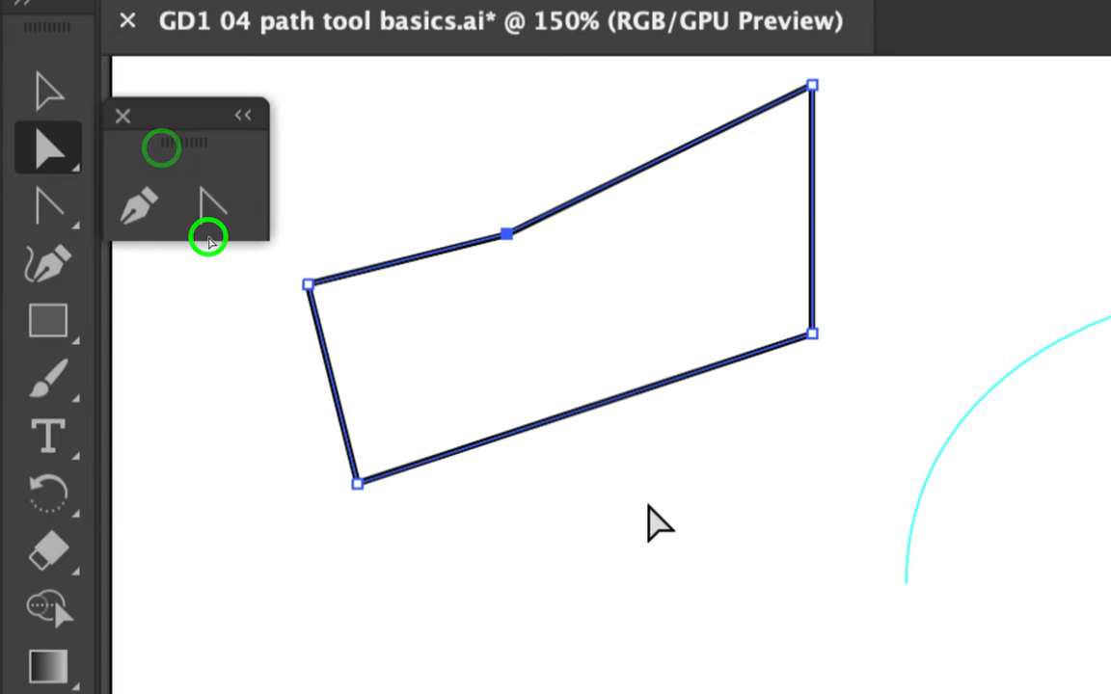
pyautogui.click(649, 516)
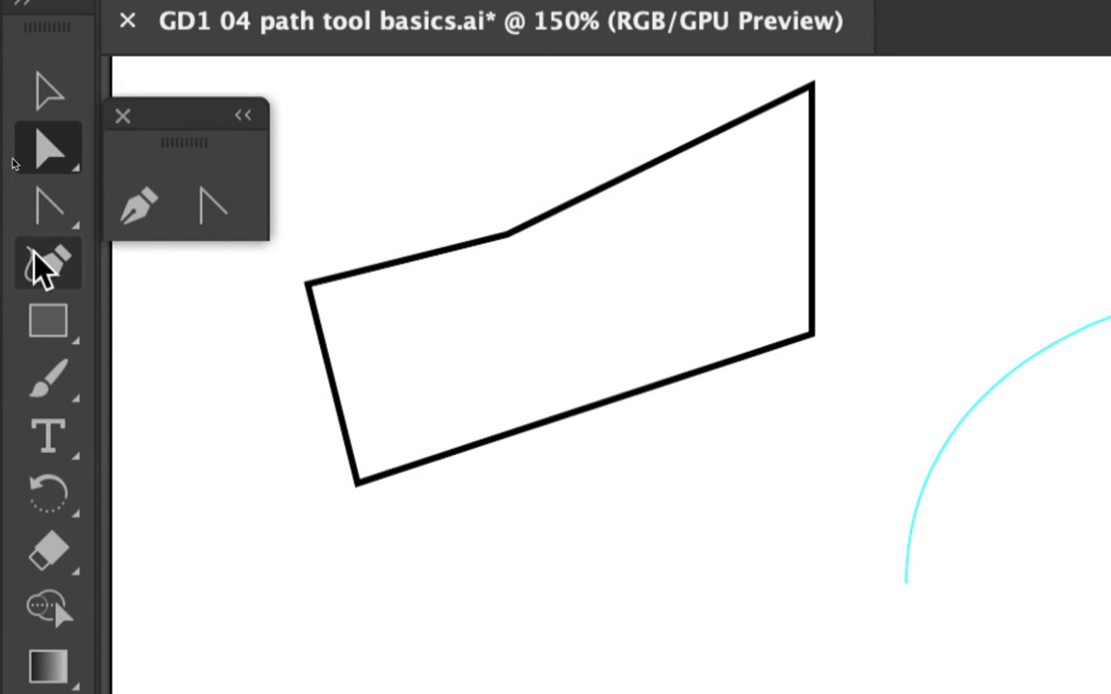
# - Select the whole straight-edged shape with the Selection tool and delete it
pyautogui.click(135, 214)
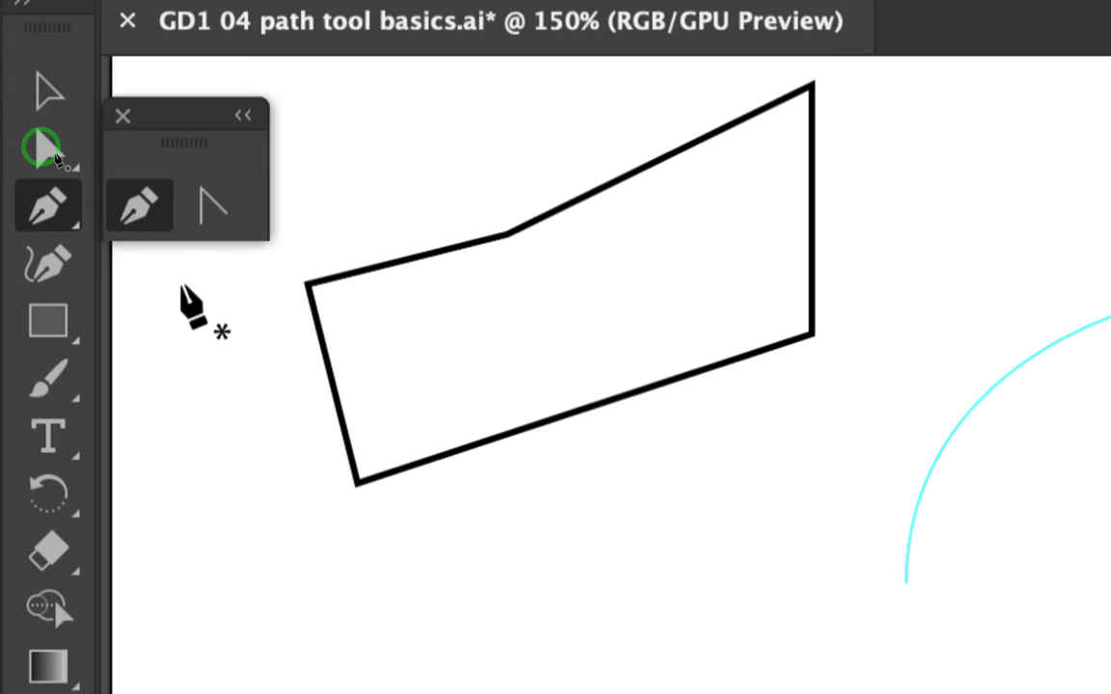
pyautogui.click(22, 102)
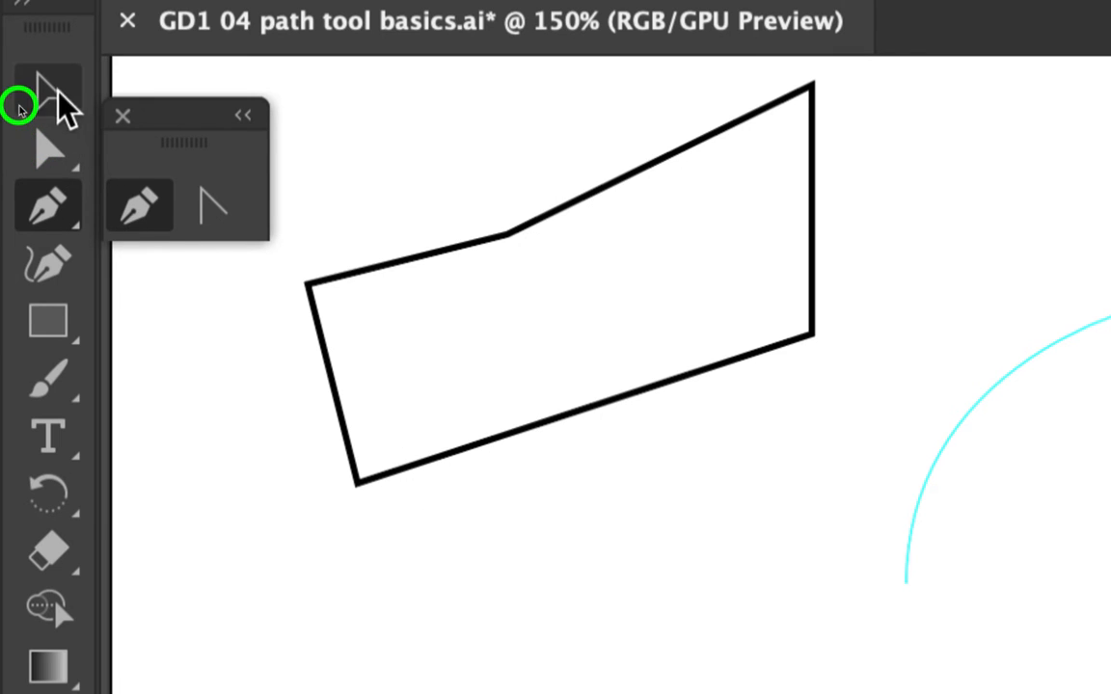
pyautogui.click(376, 270)
pyautogui.press('Delete')
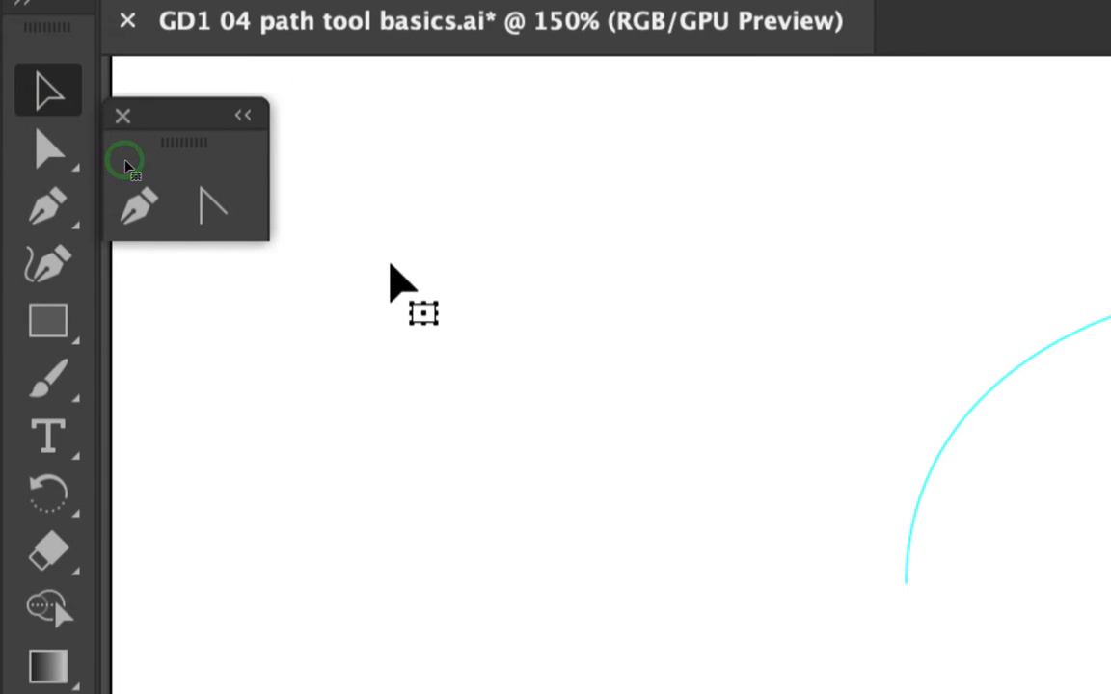
# - Draw a closed, rounded shape from four smooth anchor points with the Pen tool, and delete it
pyautogui.click(155, 222)
pyautogui.moveTo(406, 433); pyautogui.dragTo(430, 347)
pyautogui.moveTo(550, 286); pyautogui.dragTo(657, 285)
pyautogui.moveTo(806, 385); pyautogui.dragTo(782, 496)
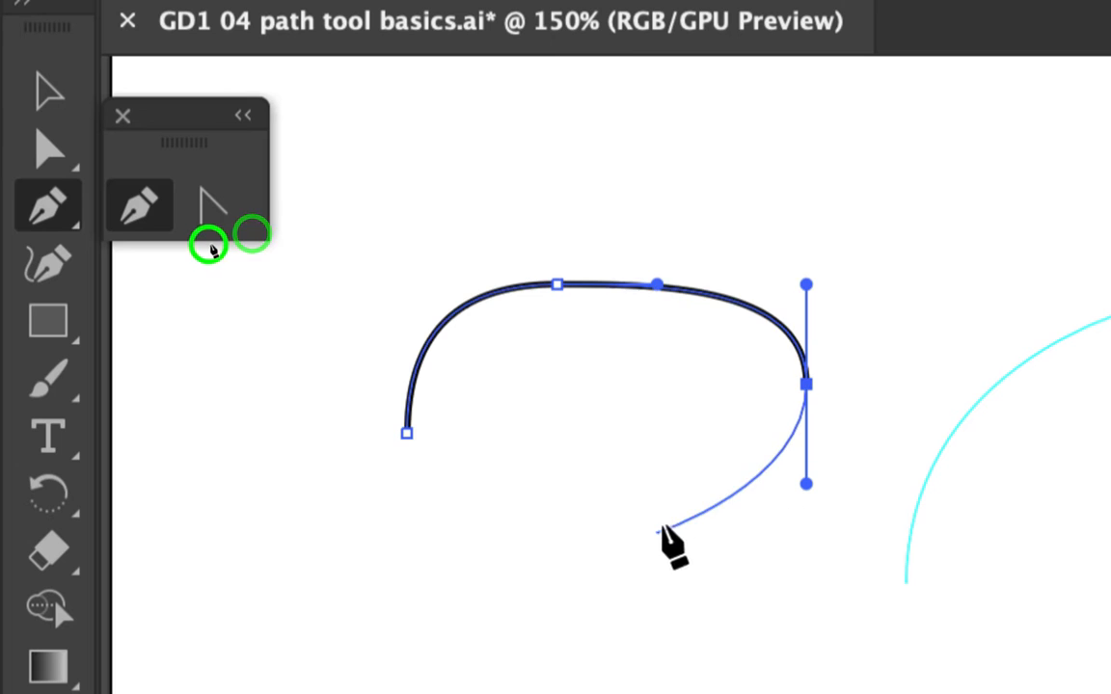
pyautogui.moveTo(657, 533); pyautogui.dragTo(564, 533)
pyautogui.moveTo(407, 432); pyautogui.dragTo(377, 333)
pyautogui.click(50, 91)
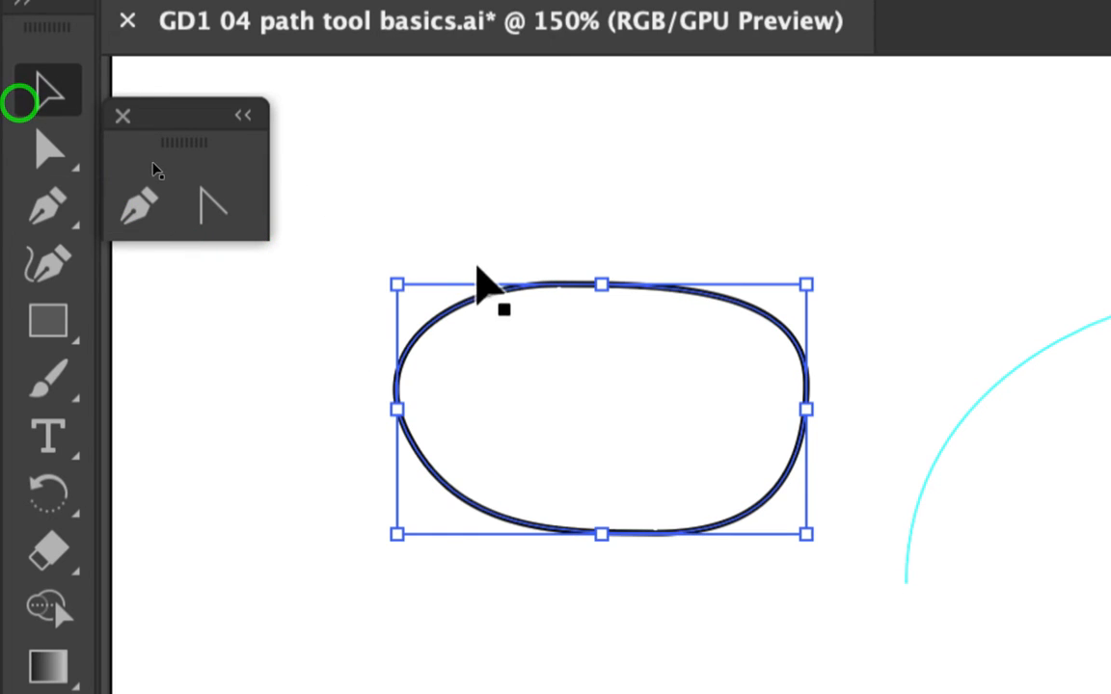
pyautogui.press('Delete')
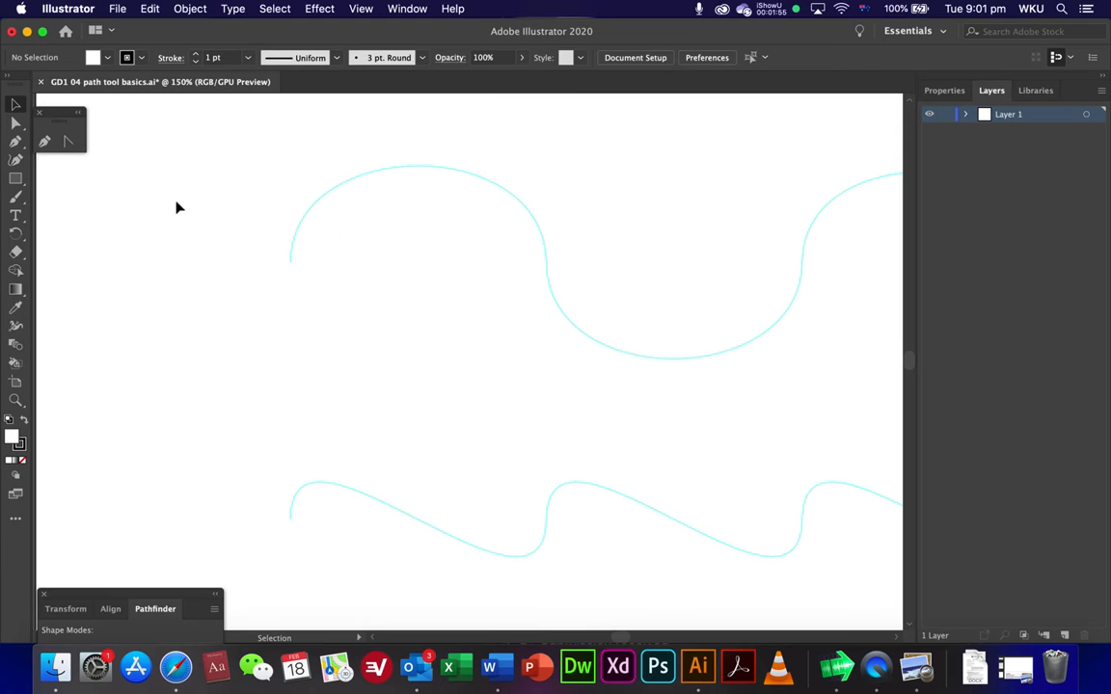
# - Trace the first four arcs of the upper cyan wave with the Pen tool, using alternating vertical handles, and end the path
pyautogui.moveTo(446, 292); pyautogui.dragTo(310, 349)
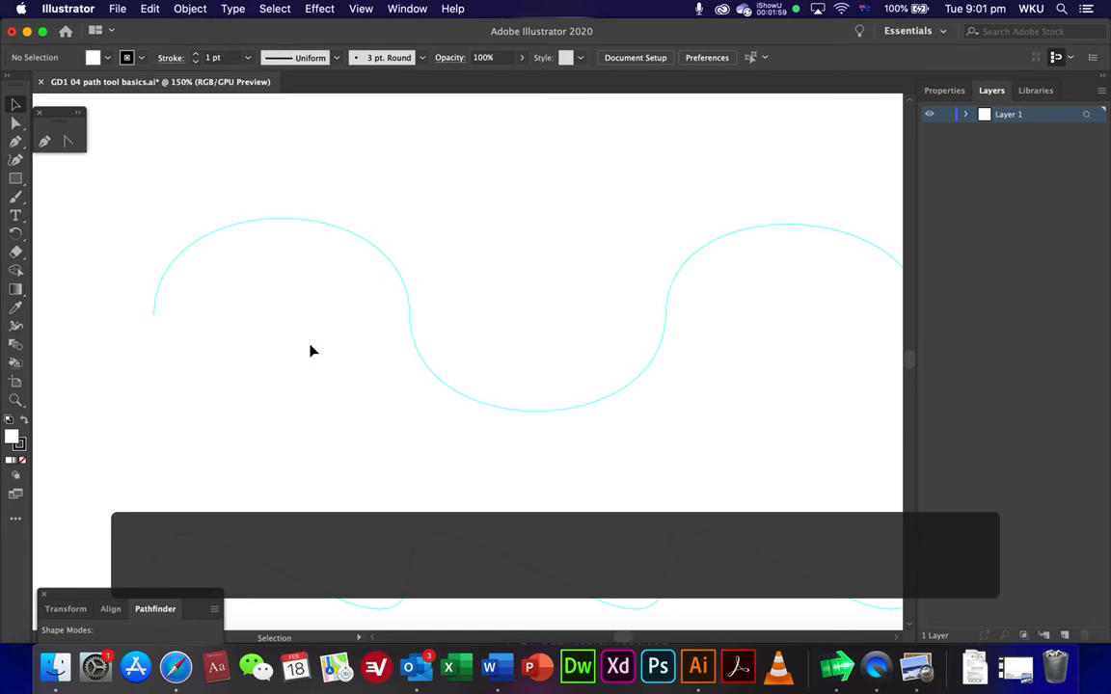
pyautogui.click(15, 142)
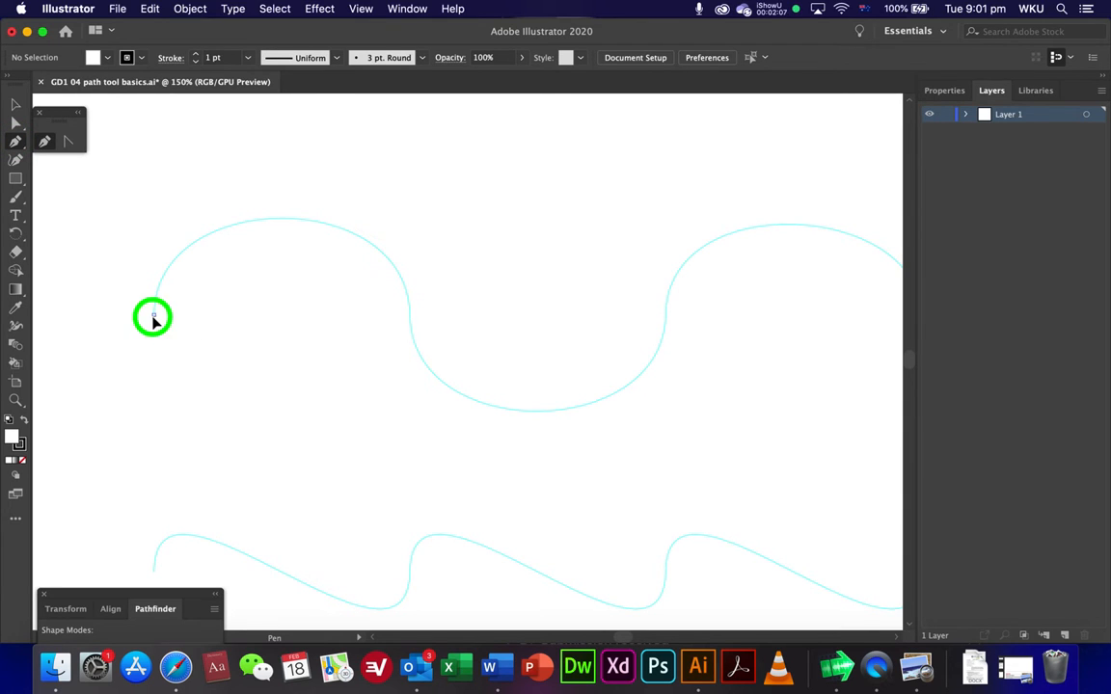
pyautogui.moveTo(151, 315); pyautogui.dragTo(150, 197)
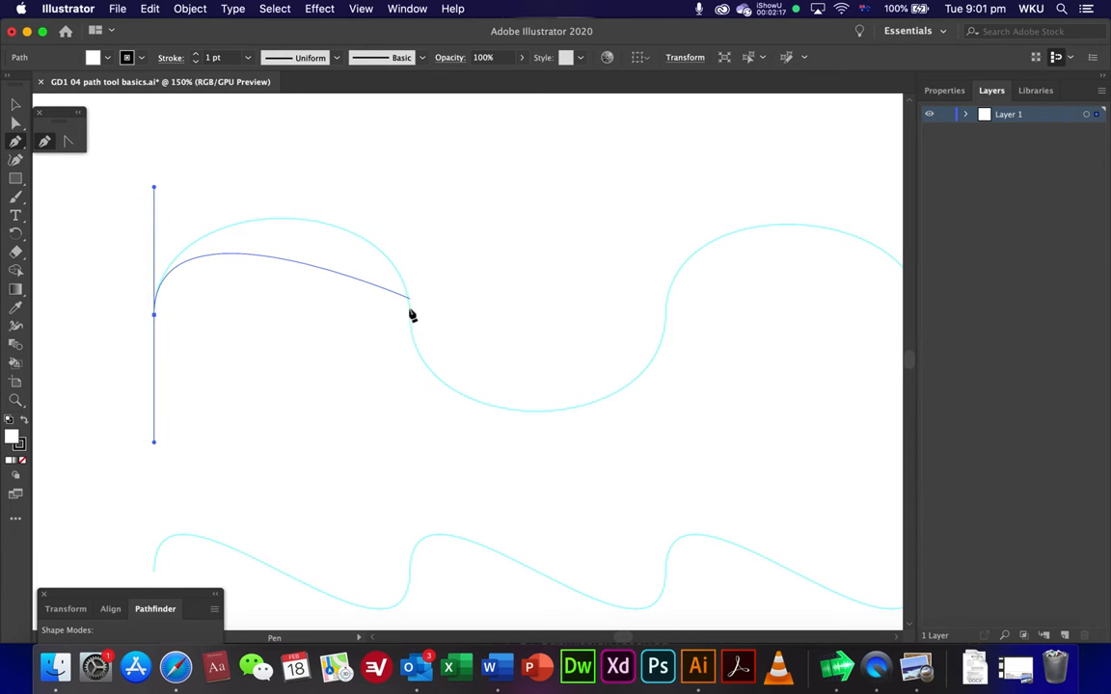
pyautogui.moveTo(409, 315); pyautogui.dragTo(414, 450)
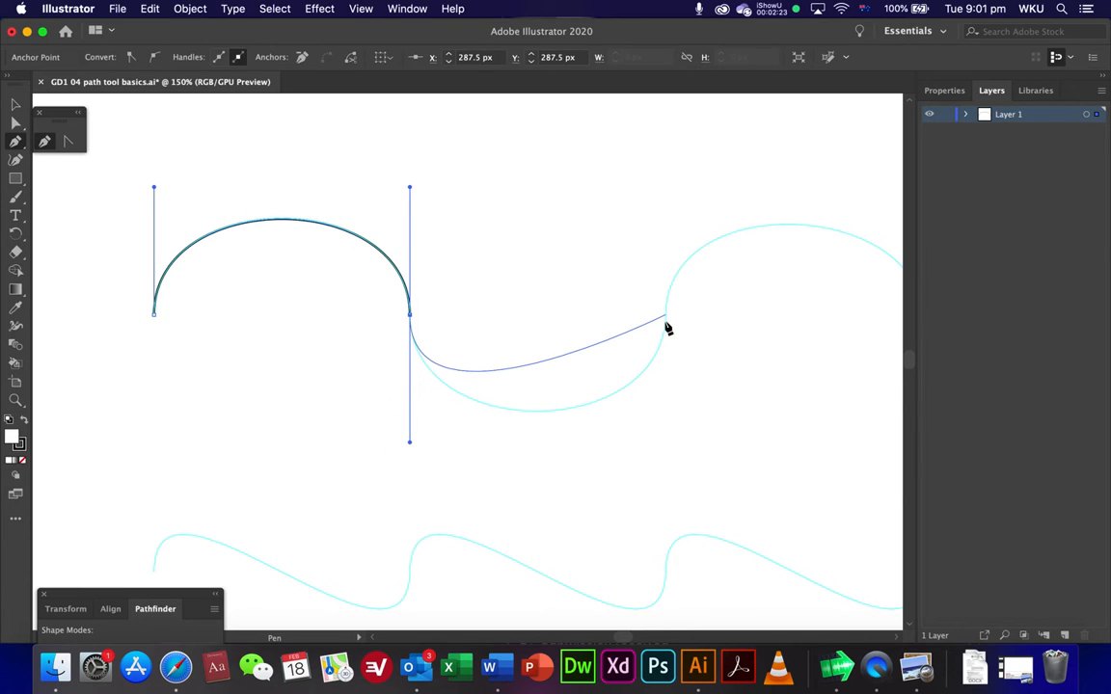
pyautogui.moveTo(666, 315); pyautogui.dragTo(679, 185)
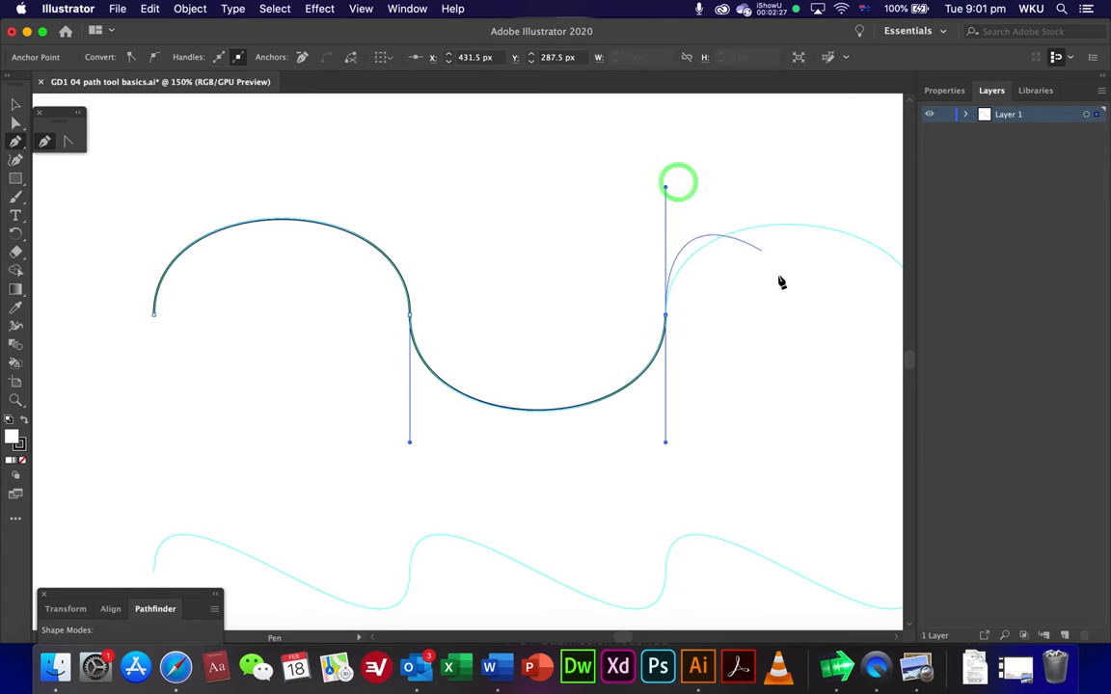
pyautogui.moveTo(781, 282); pyautogui.dragTo(384, 292)
pyautogui.click(522, 326)
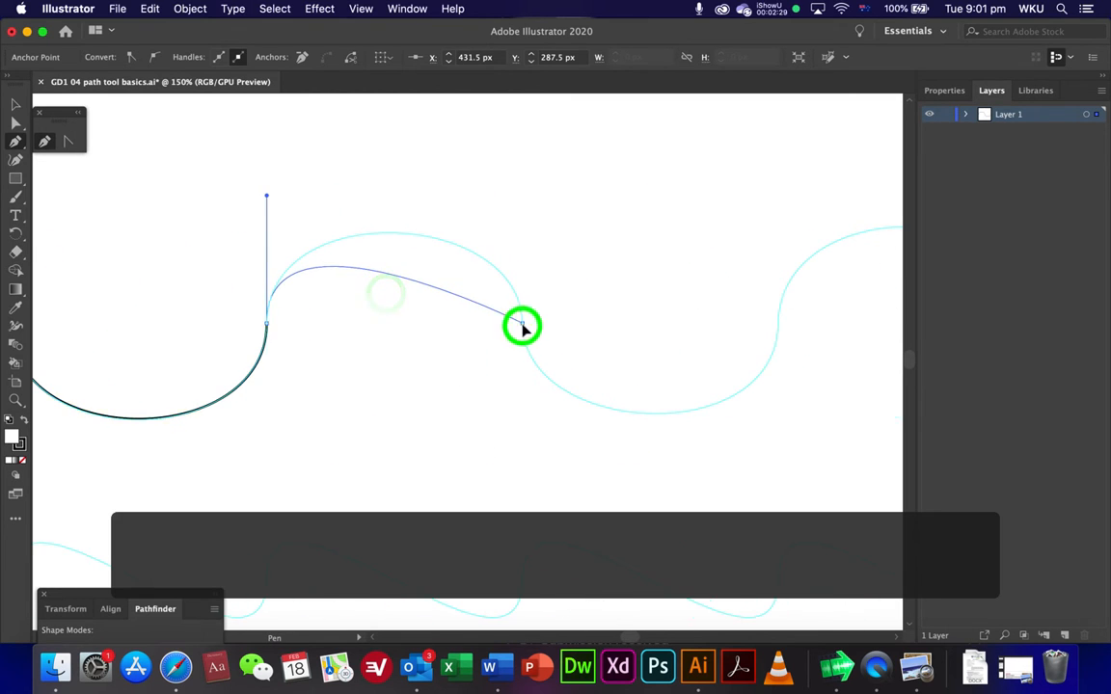
pyautogui.moveTo(522, 326); pyautogui.dragTo(522, 434)
pyautogui.moveTo(778, 328); pyautogui.dragTo(781, 199)
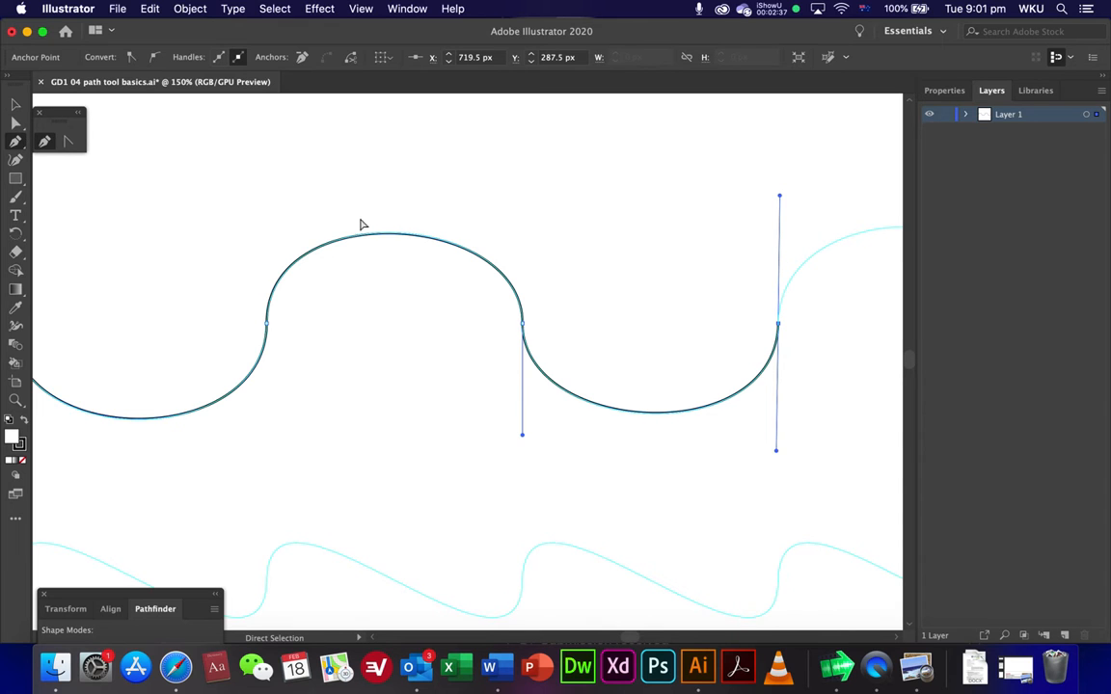
pyautogui.keyDown('super'); pyautogui.click(671, 269); pyautogui.keyUp('super')
# - Trace the first three segments of the second cyan wave with the Pen tool, pulling every anchor's handle straight up, and end the path
pyautogui.press('space')
pyautogui.moveTo(347, 433); pyautogui.dragTo(536, 242)
pyautogui.moveTo(322, 397); pyautogui.dragTo(351, 421)
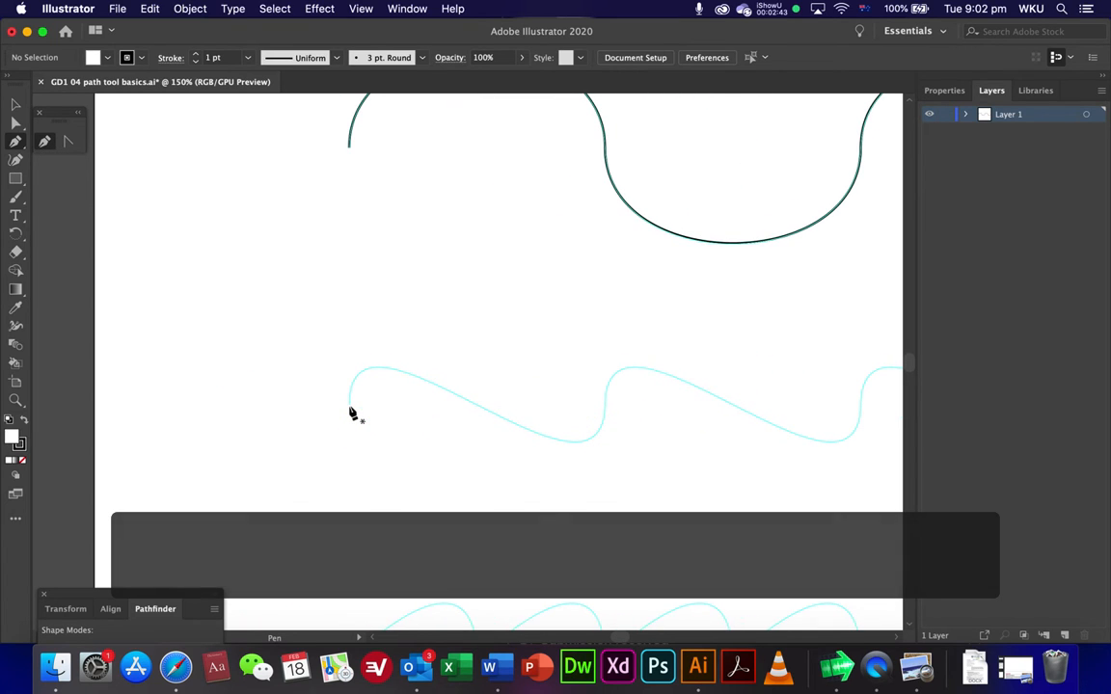
pyautogui.moveTo(349, 403); pyautogui.dragTo(349, 307)
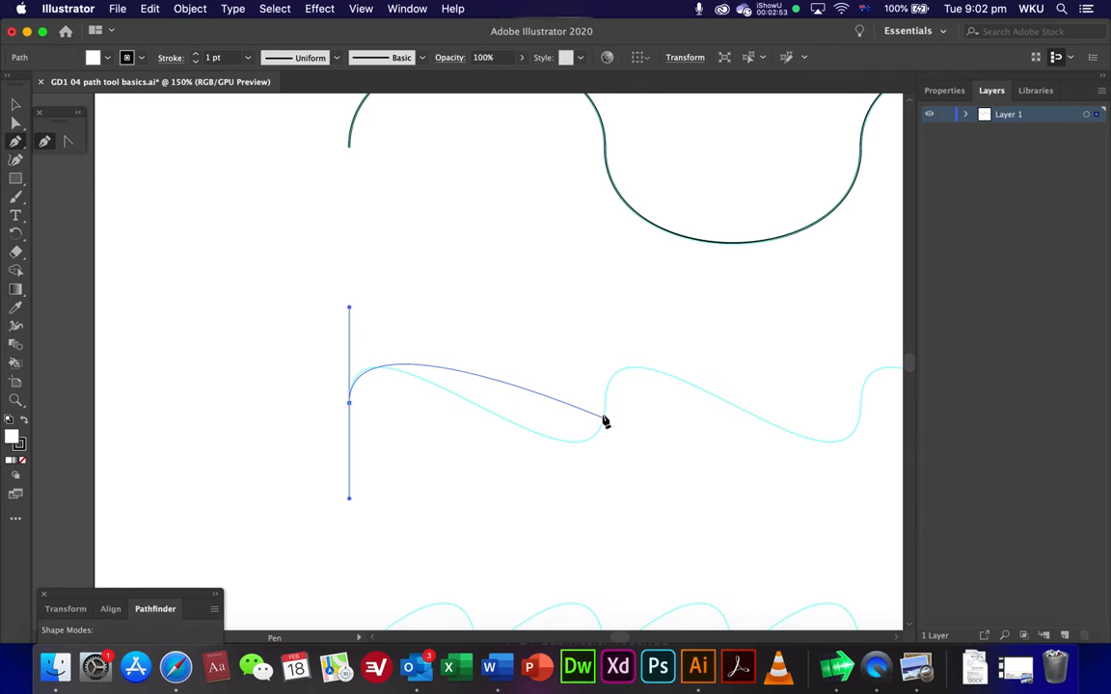
pyautogui.moveTo(604, 418); pyautogui.dragTo(604, 323)
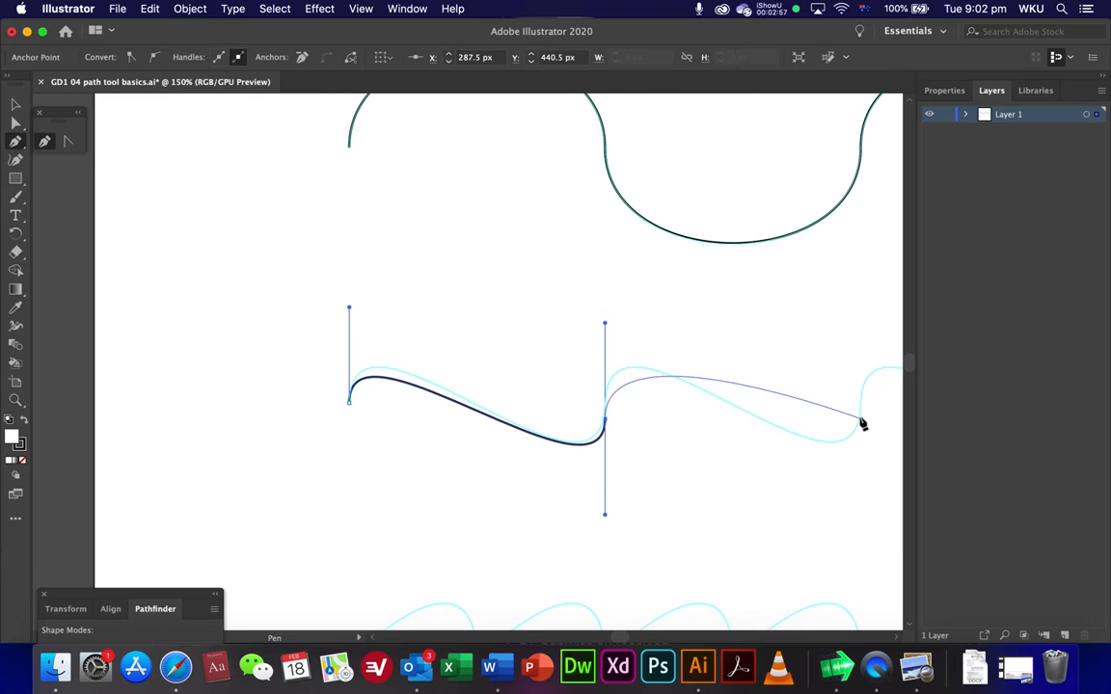
pyautogui.press('space')
pyautogui.moveTo(841, 431); pyautogui.dragTo(555, 466)
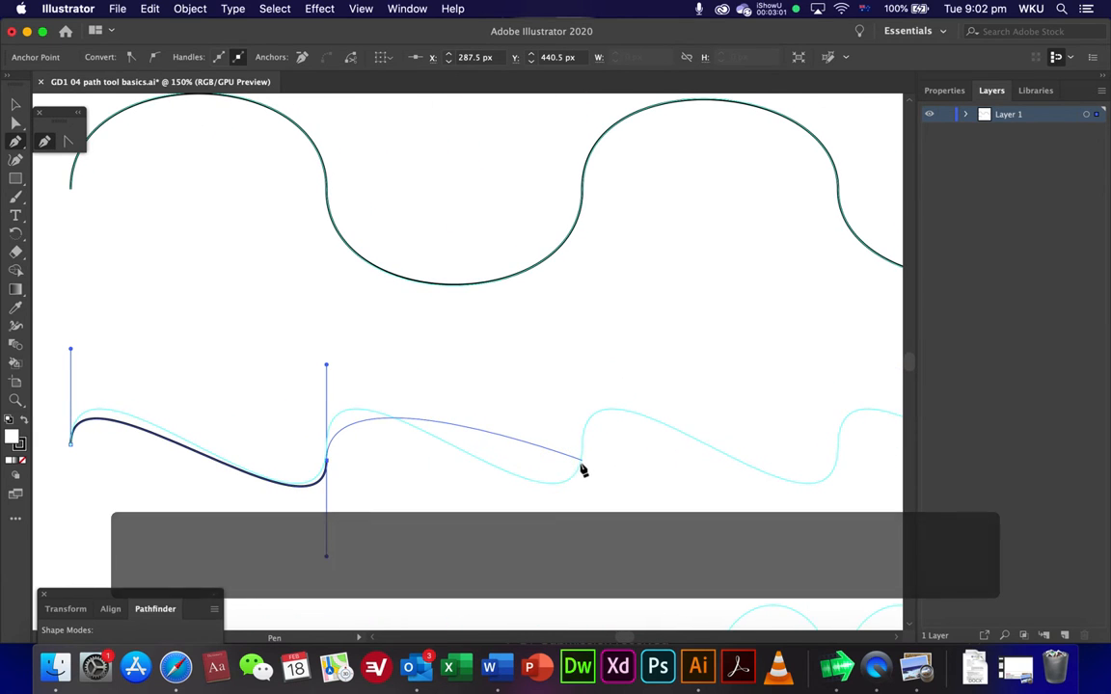
pyautogui.moveTo(582, 467); pyautogui.dragTo(590, 365)
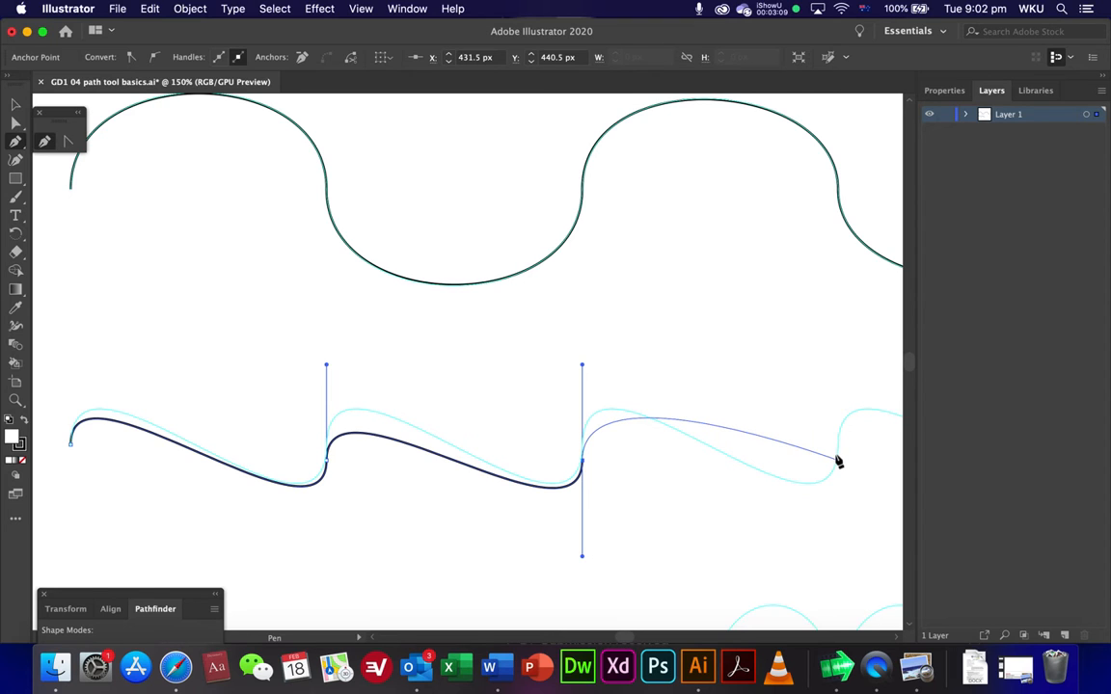
pyautogui.moveTo(838, 463); pyautogui.dragTo(836, 365)
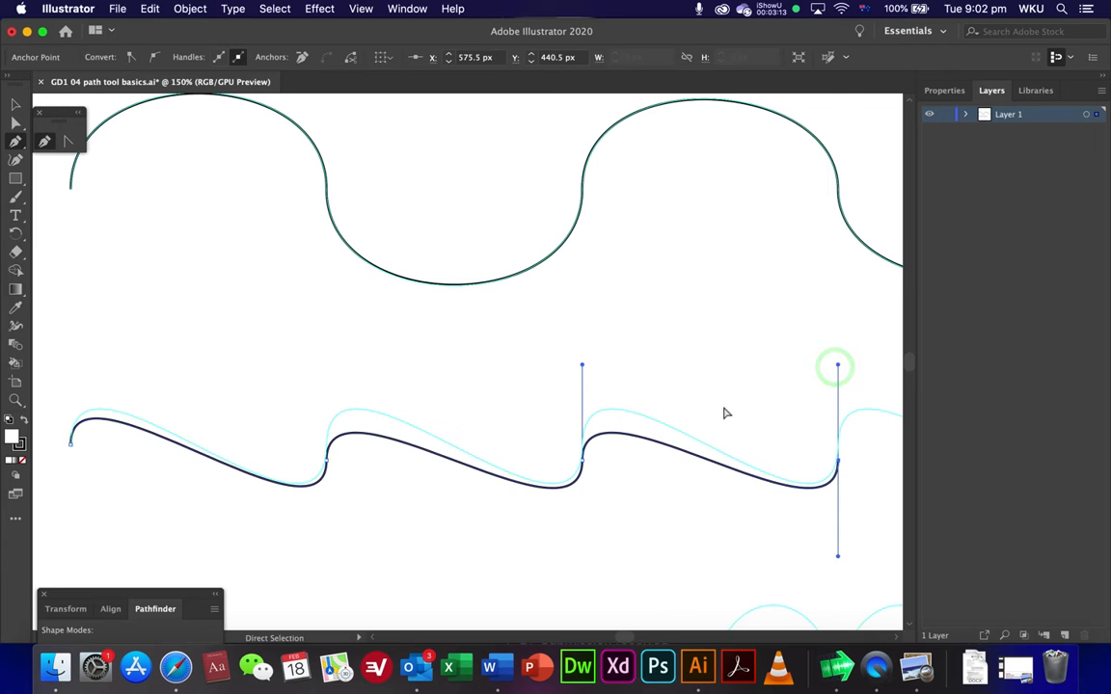
pyautogui.keyDown('super'); pyautogui.click(712, 396); pyautogui.keyUp('super')
pyautogui.moveTo(451, 513); pyautogui.dragTo(643, 268)
pyautogui.moveTo(409, 478); pyautogui.dragTo(500, 412)
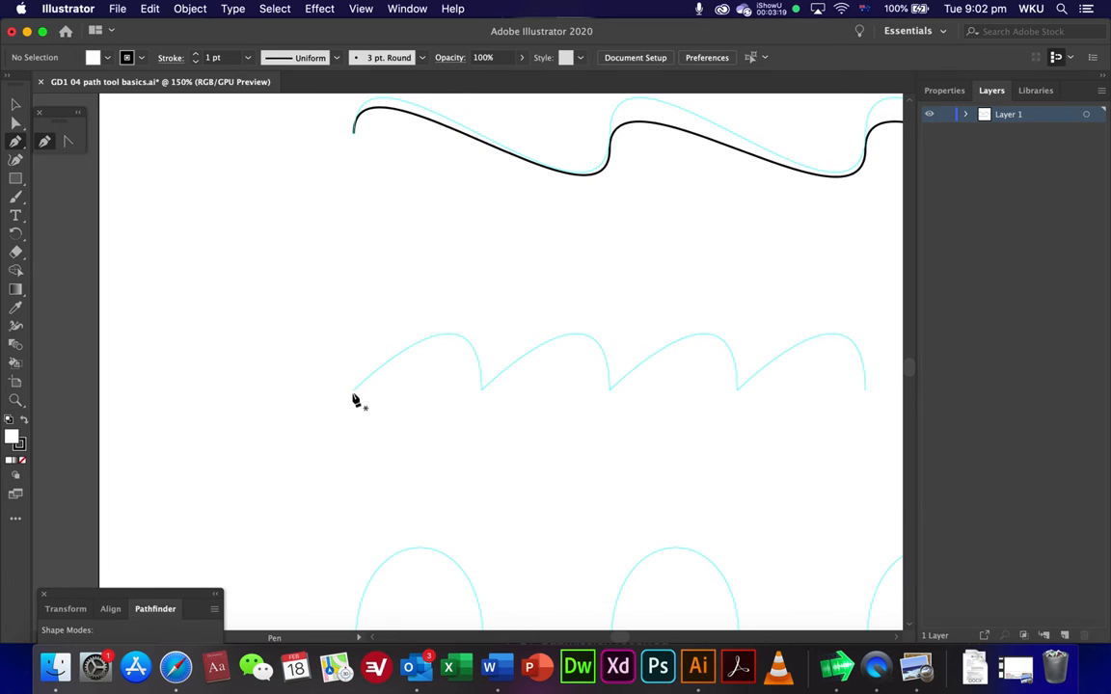
pyautogui.moveTo(353, 389); pyautogui.dragTo(354, 308)
pyautogui.moveTo(481, 388); pyautogui.dragTo(496, 466)
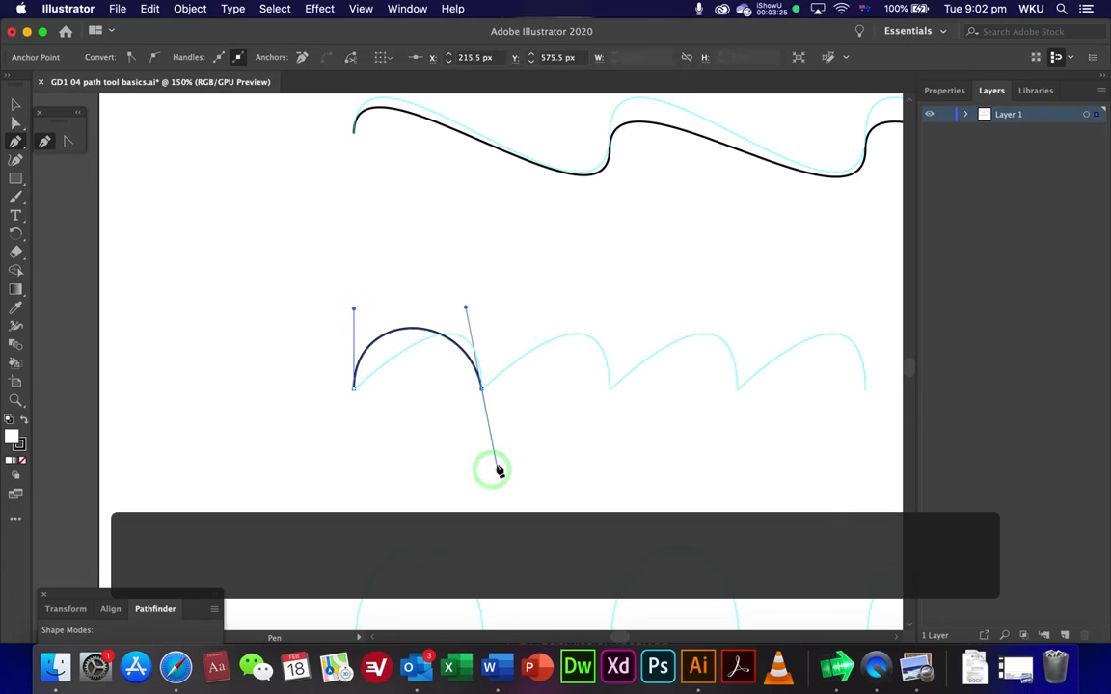
pyautogui.press('super+z')
pyautogui.press('super+z')
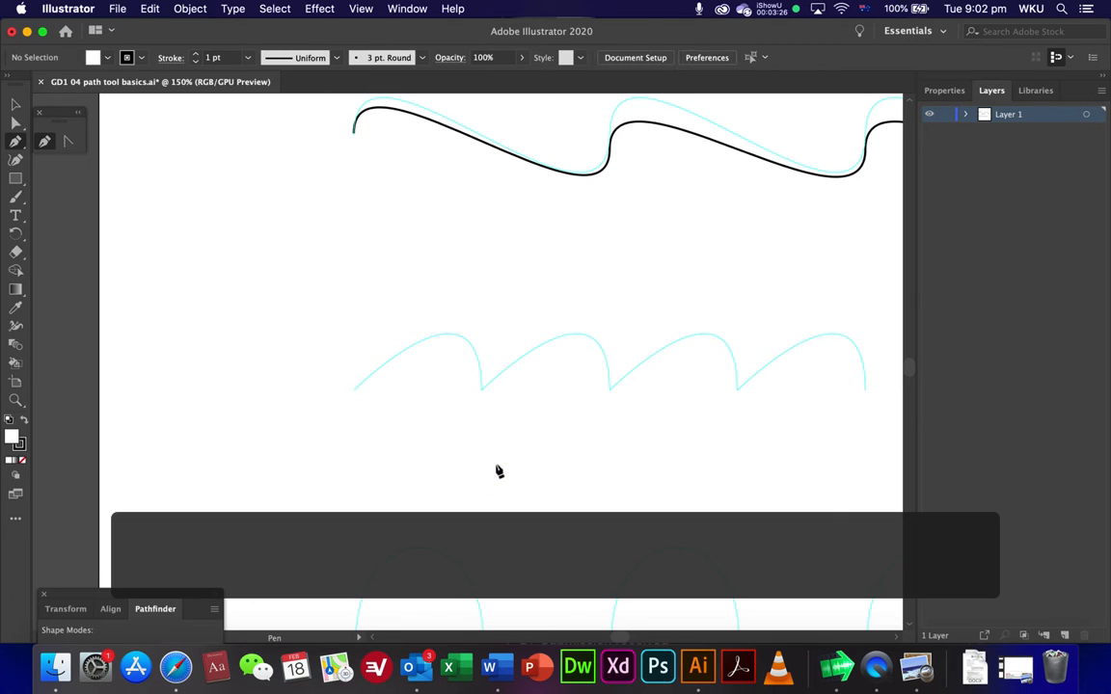
# - Trace the first two arcs of the pointed cyan scallop curve from a corner start point, using downward handles and removing the outgoing handle at the cusp between them
pyautogui.click(354, 389)
pyautogui.moveTo(481, 389); pyautogui.dragTo(488, 503)
pyautogui.moveTo(490, 513); pyautogui.dragTo(489, 512)
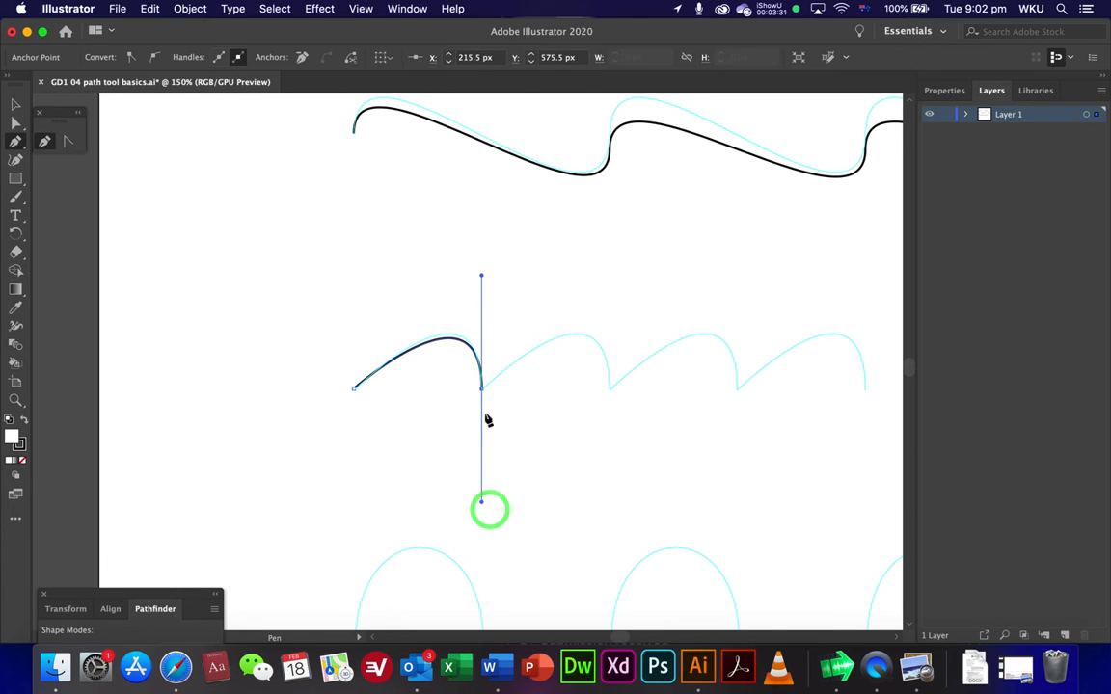
pyautogui.click(481, 390)
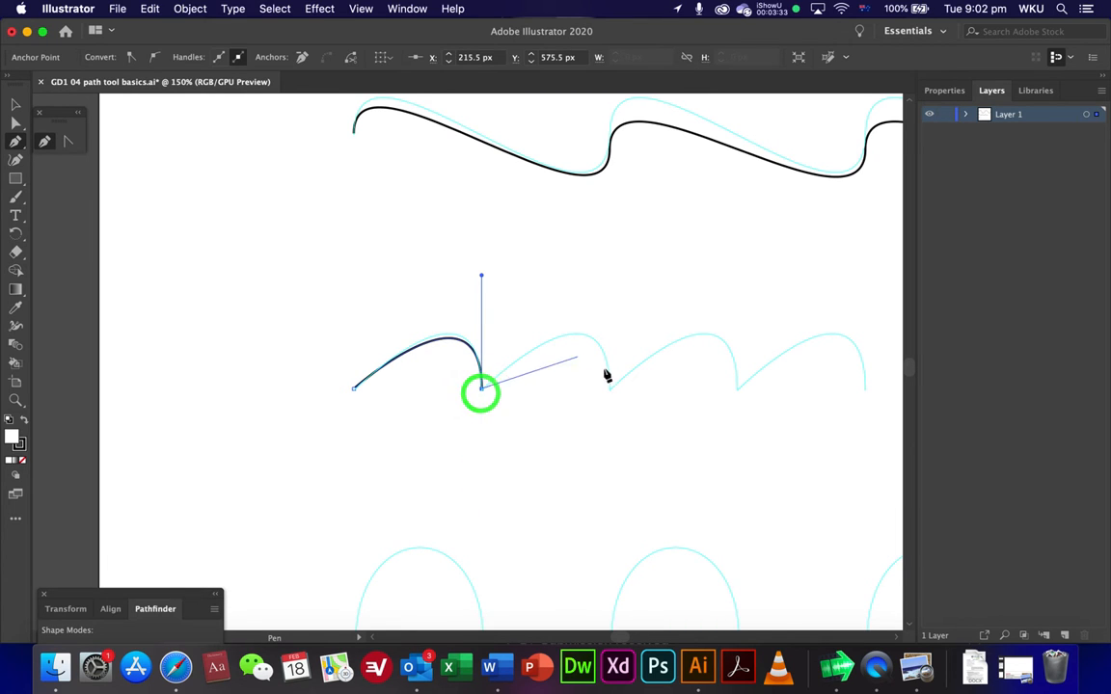
pyautogui.moveTo(610, 389); pyautogui.dragTo(615, 503)
pyautogui.moveTo(663, 432); pyautogui.dragTo(385, 478)
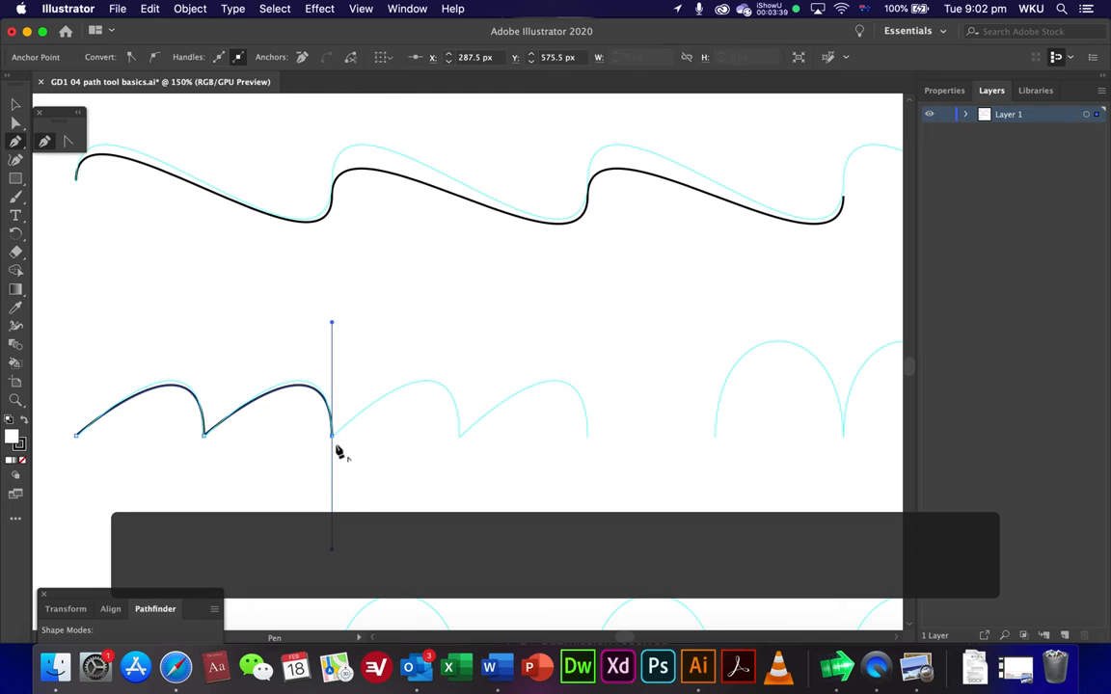